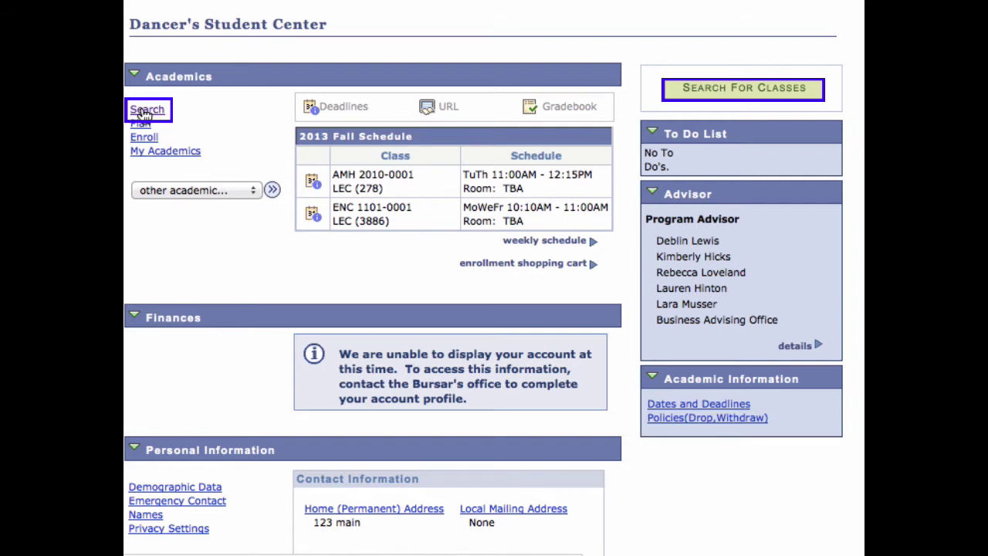
- Open the class search with its additional search criteria and restrict the campus to Tallahassee
{"action": "left_click", "coordinate": [147, 110]}
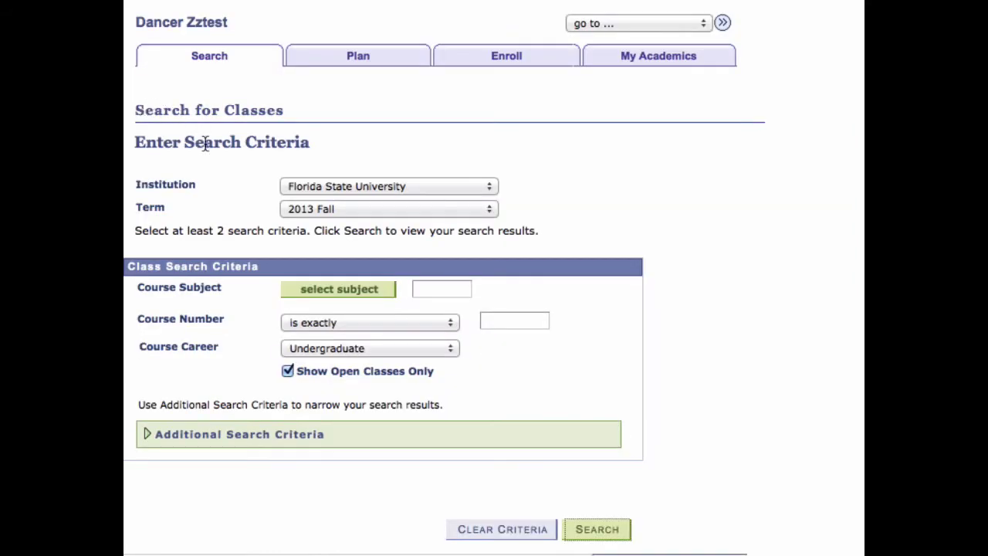
{"action": "left_click", "coordinate": [216, 435]}
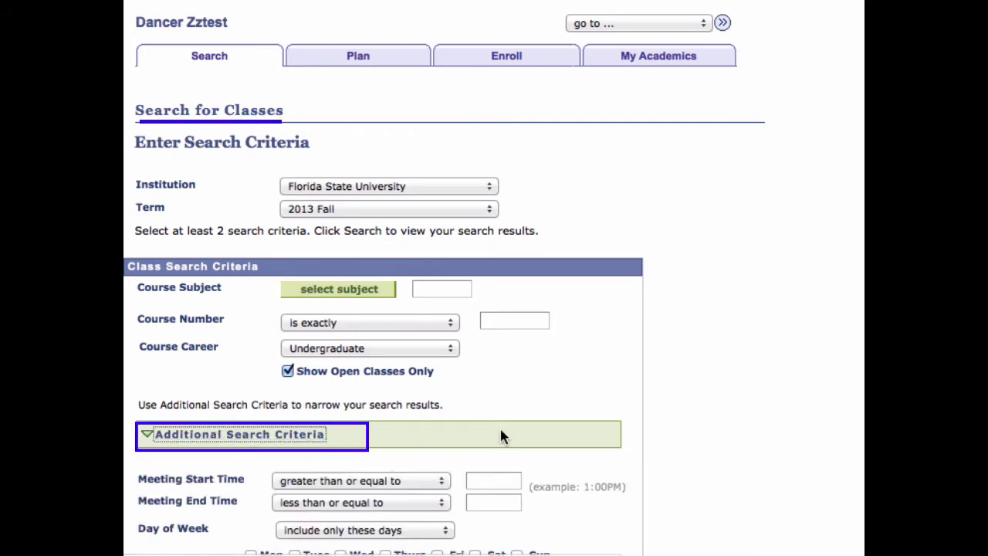
{"action": "scroll", "coordinate": [502, 432], "scroll_direction": "down", "scroll_amount": 3}
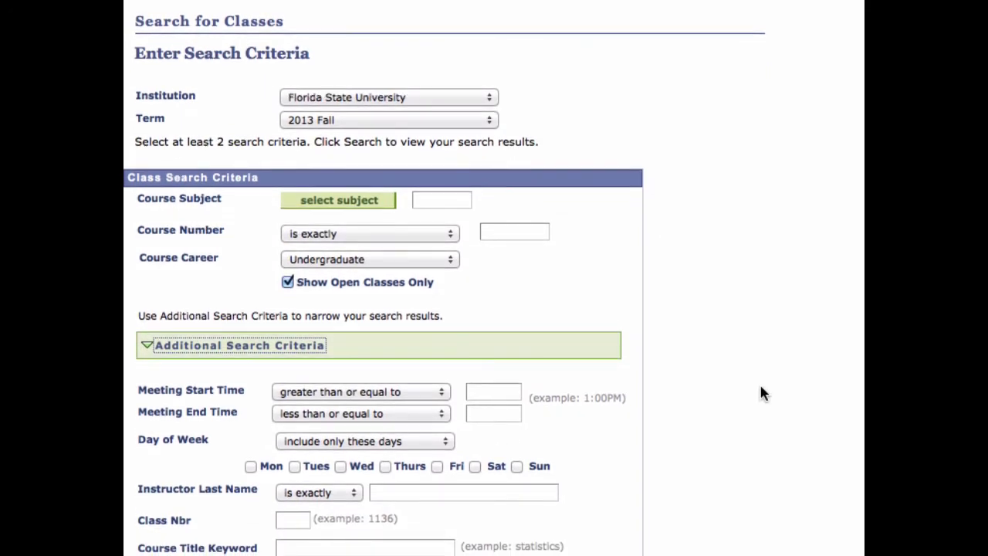
{"action": "scroll", "coordinate": [759, 392], "scroll_direction": "down", "scroll_amount": 10}
{"action": "scroll", "coordinate": [757, 388], "scroll_direction": "down", "scroll_amount": 6}
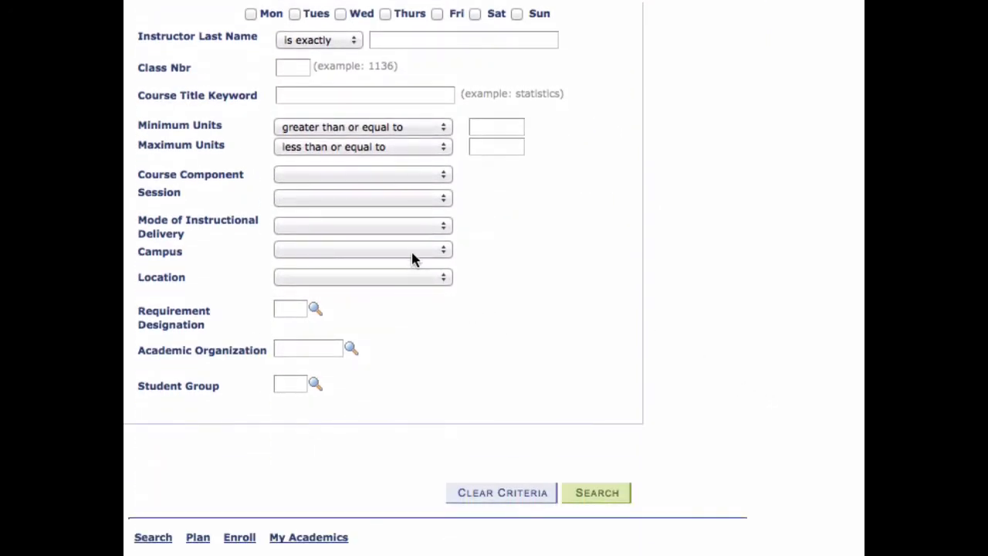
{"action": "left_click", "coordinate": [412, 257]}
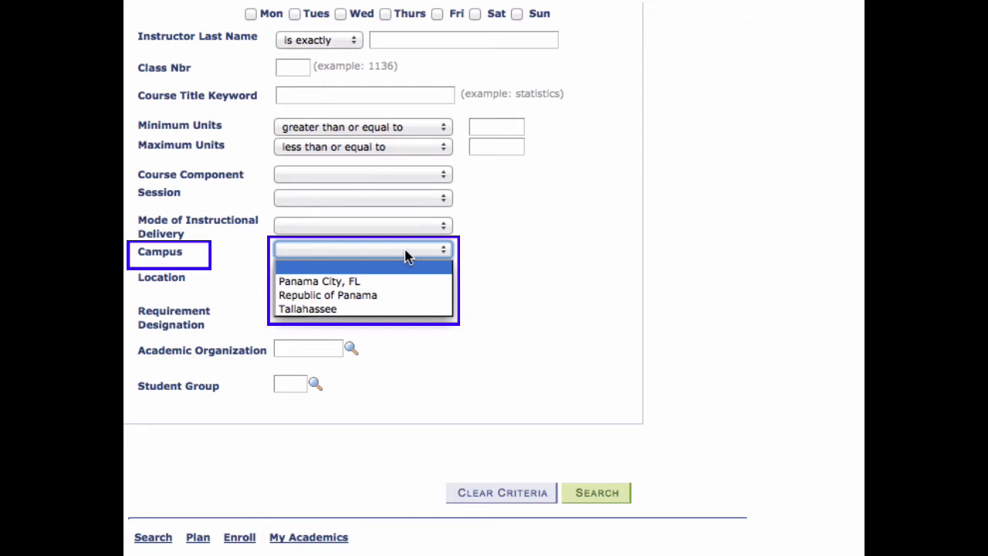
{"action": "left_click", "coordinate": [378, 308]}
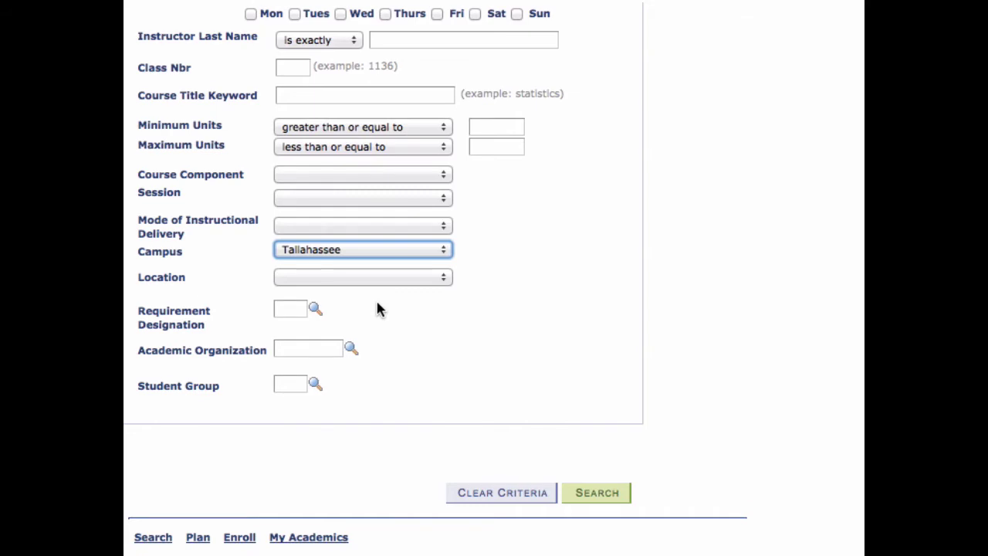
- Set the course subject to ENC and the course number to 1101 in the class search criteria
{"action": "scroll", "coordinate": [377, 307], "scroll_direction": "up", "scroll_amount": 3}
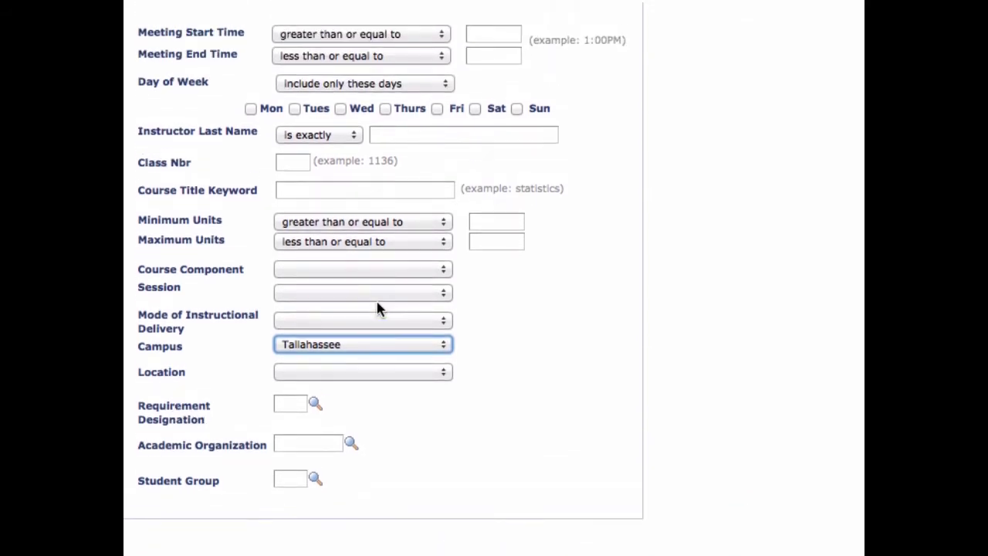
{"action": "scroll", "coordinate": [378, 309], "scroll_direction": "up", "scroll_amount": 8}
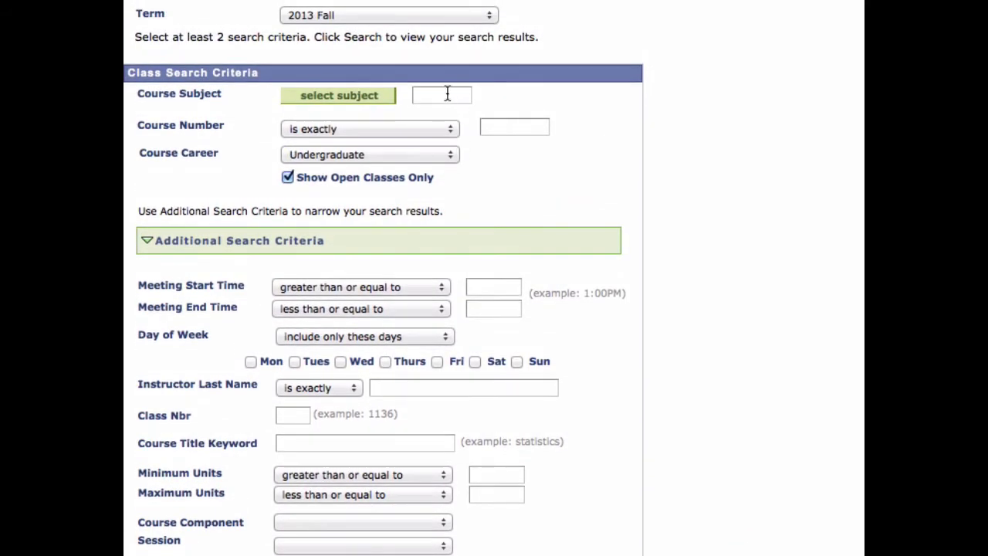
{"action": "left_click", "coordinate": [446, 93]}
{"action": "type", "text": "ENC"}
{"action": "key", "text": "Tab"}
{"action": "key", "text": "Tab"}
{"action": "key", "text": "Tab"}
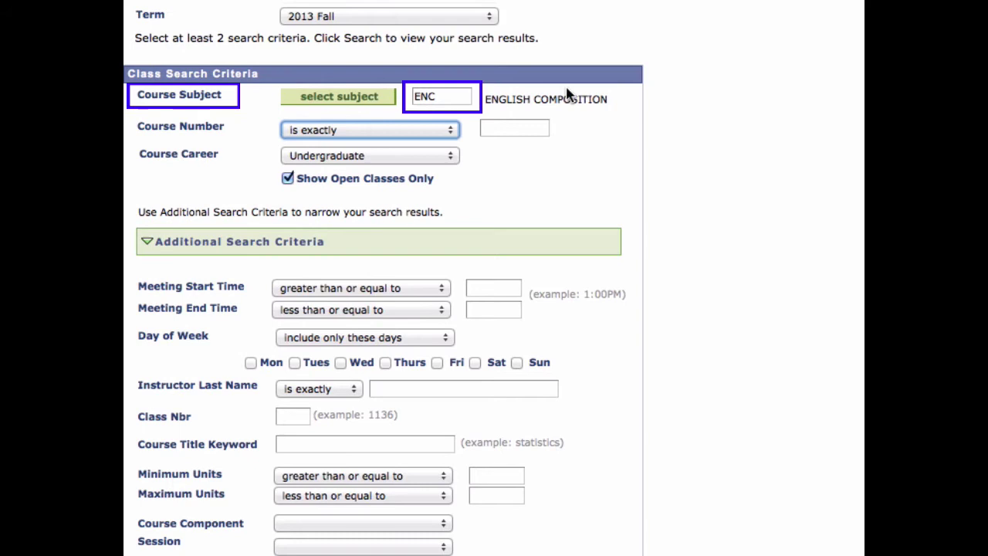
{"action": "left_click", "coordinate": [506, 128]}
{"action": "type", "text": "1101"}
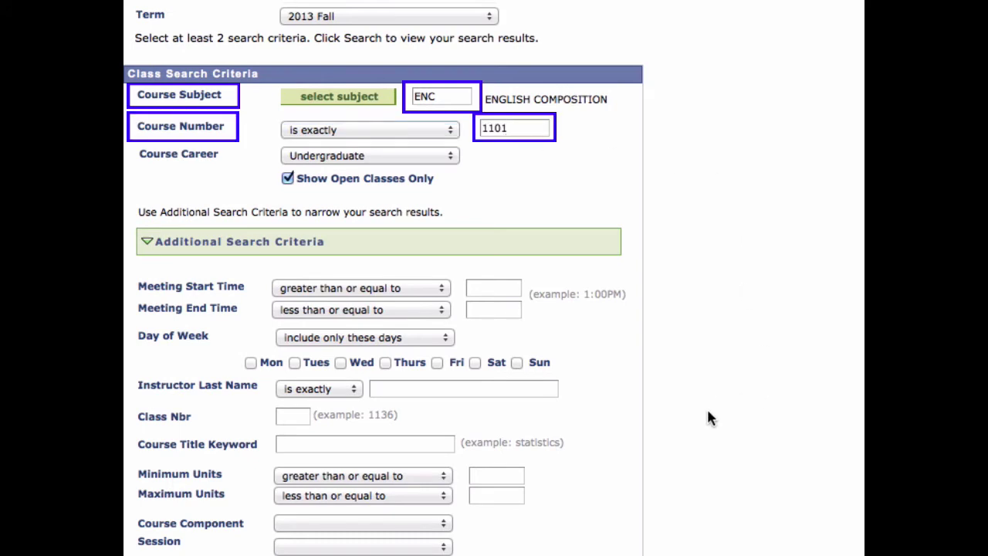
- Run the class search with the entered criteria, leaving the location blank
{"action": "scroll", "coordinate": [698, 416], "scroll_direction": "down", "scroll_amount": 4}
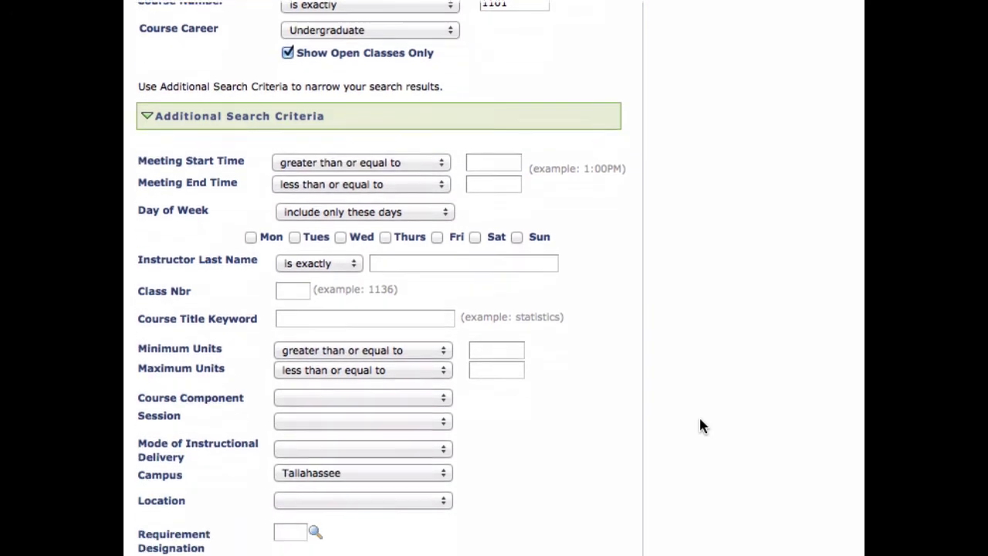
{"action": "scroll", "coordinate": [701, 424], "scroll_direction": "down", "scroll_amount": 1}
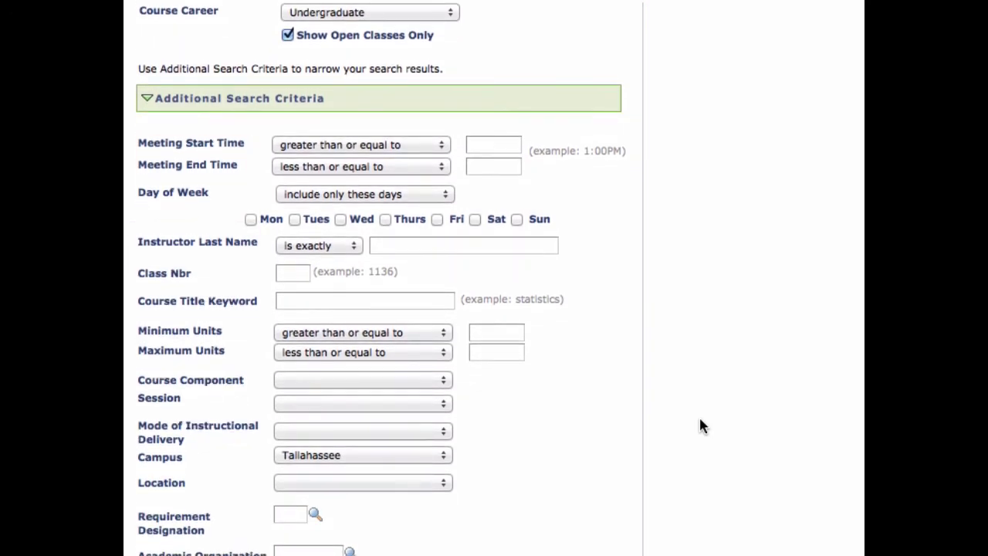
{"action": "scroll", "coordinate": [699, 419], "scroll_direction": "down", "scroll_amount": 3}
{"action": "scroll", "coordinate": [701, 425], "scroll_direction": "down", "scroll_amount": 1}
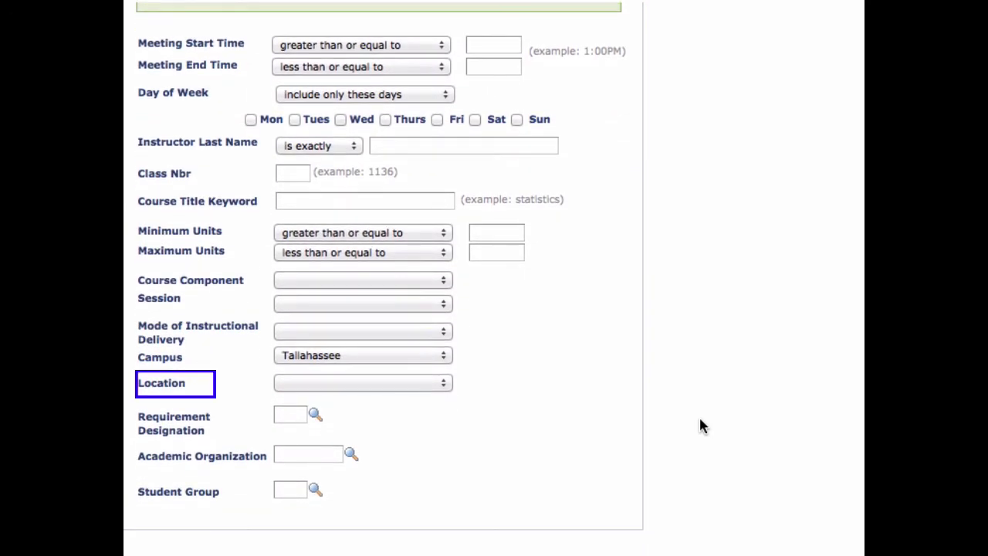
{"action": "scroll", "coordinate": [701, 425], "scroll_direction": "down", "scroll_amount": 5}
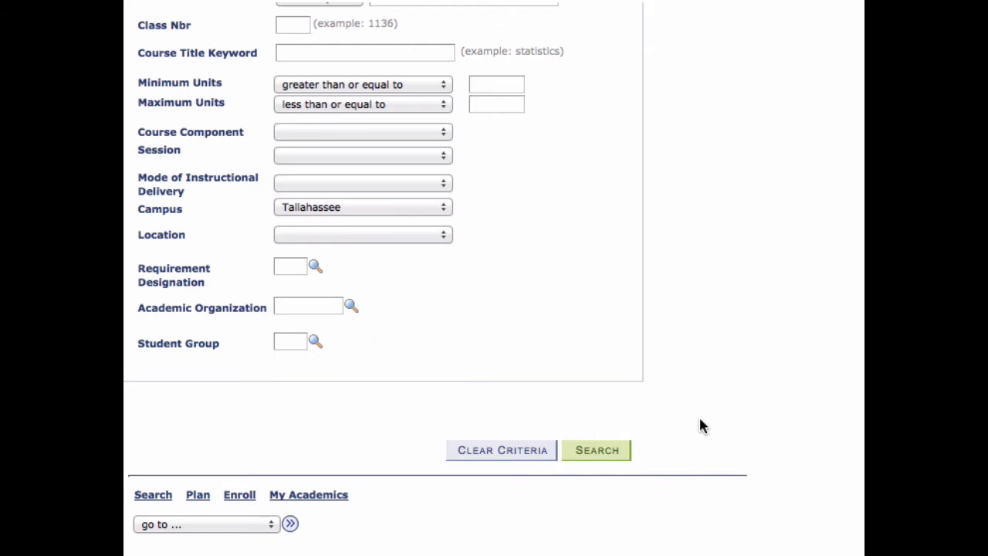
{"action": "left_click", "coordinate": [588, 455]}
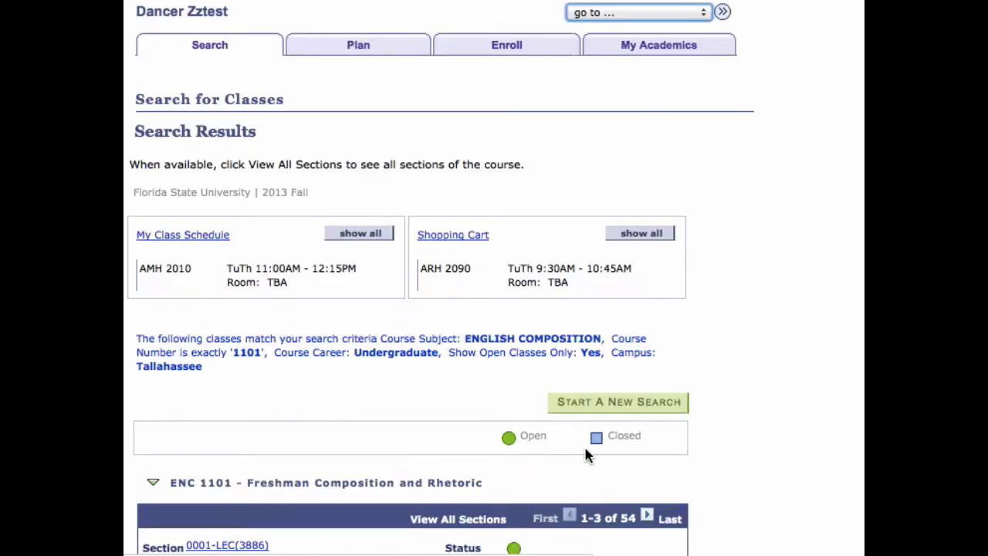
- Page forward through the ENC 1101 results to the group of sections that includes section 0008
{"action": "scroll", "coordinate": [541, 381], "scroll_direction": "down", "scroll_amount": 3}
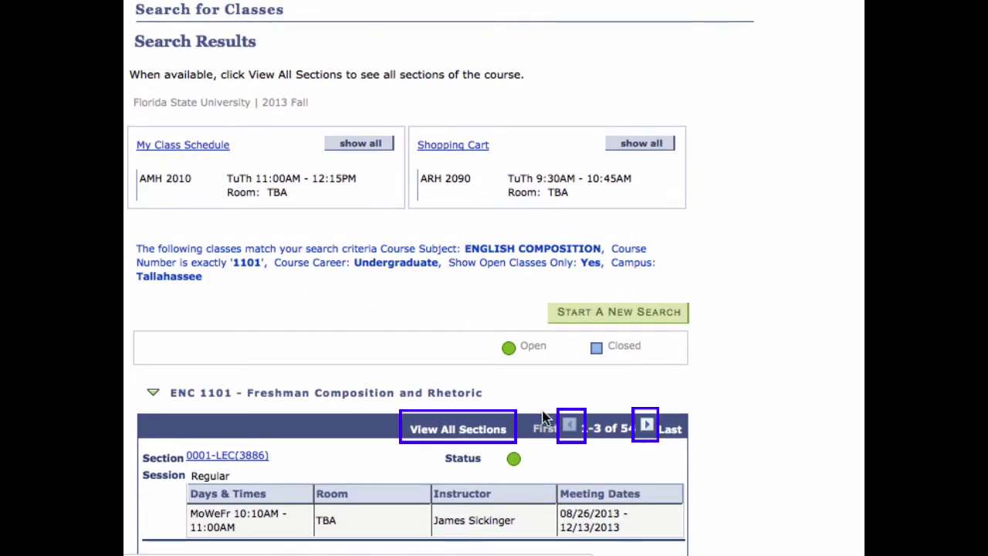
{"action": "left_click", "coordinate": [647, 427]}
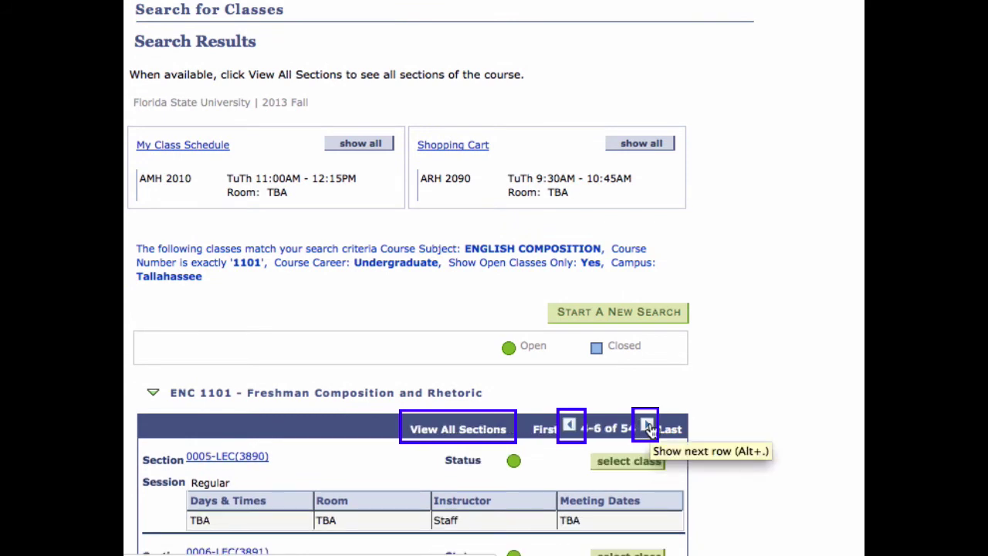
{"action": "left_click", "coordinate": [647, 427]}
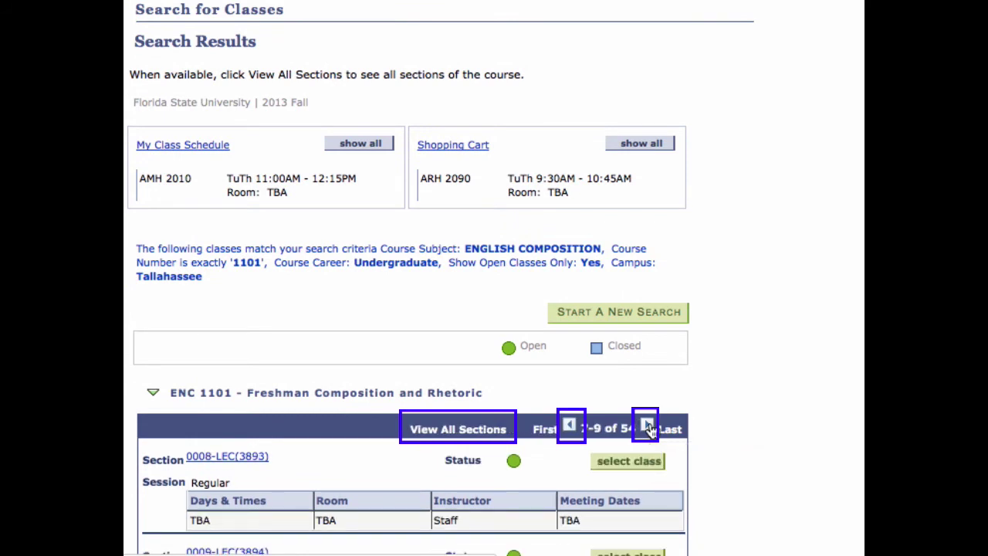
{"action": "scroll", "coordinate": [701, 417], "scroll_direction": "down", "scroll_amount": 3}
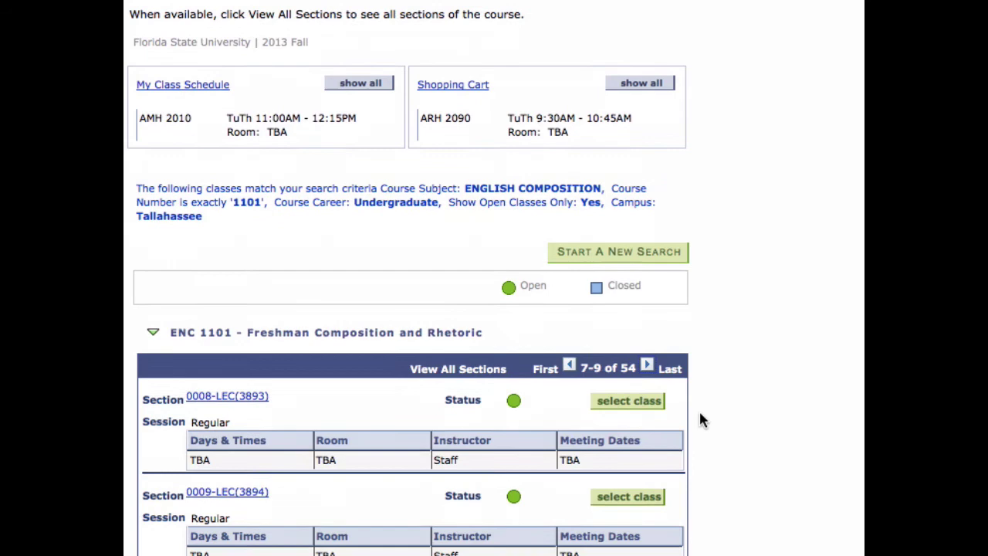
{"action": "scroll", "coordinate": [698, 416], "scroll_direction": "down", "scroll_amount": 6}
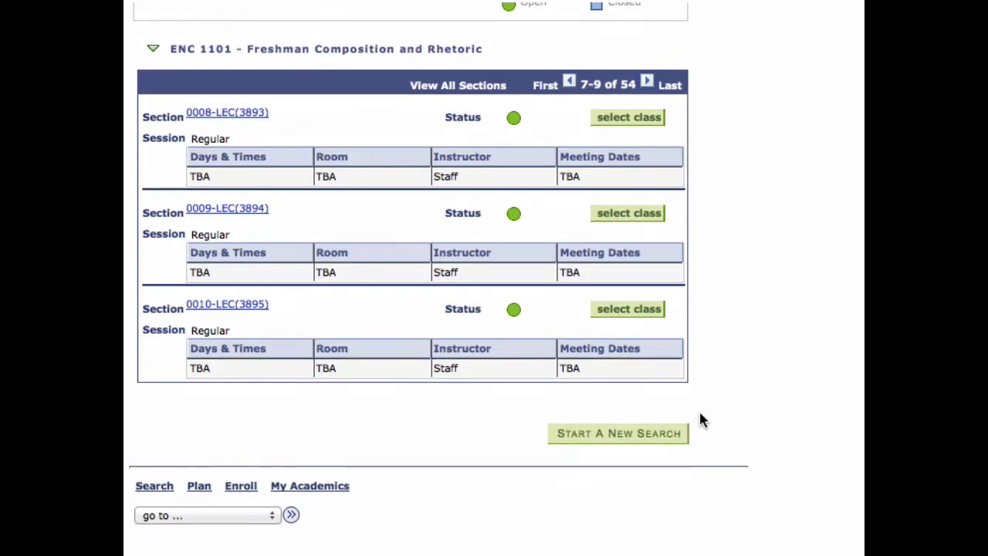
- Review the class details of ENC 1101 section 0008, including availability and description, and return to the search results
{"action": "left_click", "coordinate": [232, 113]}
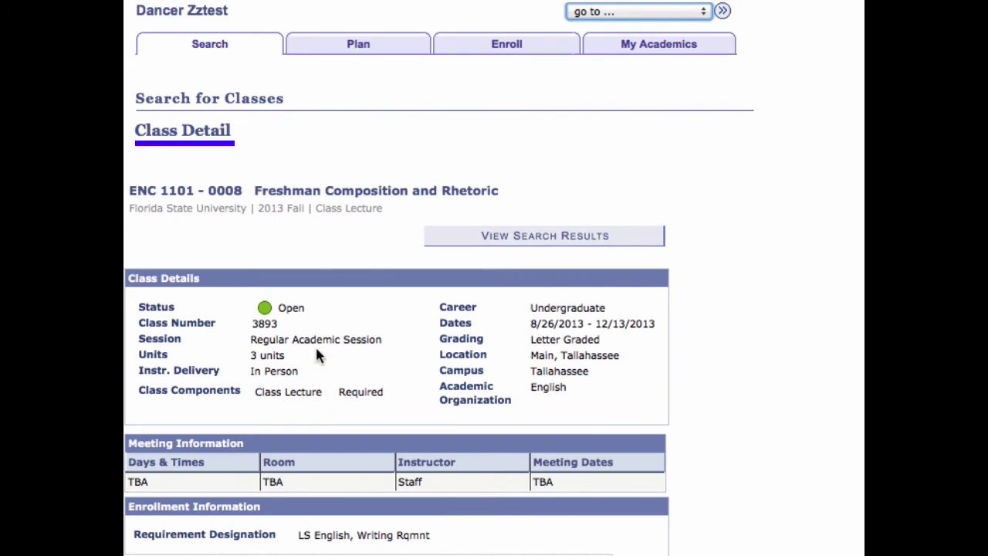
{"action": "scroll", "coordinate": [315, 347], "scroll_direction": "down", "scroll_amount": 5}
{"action": "scroll", "coordinate": [316, 350], "scroll_direction": "down", "scroll_amount": 5}
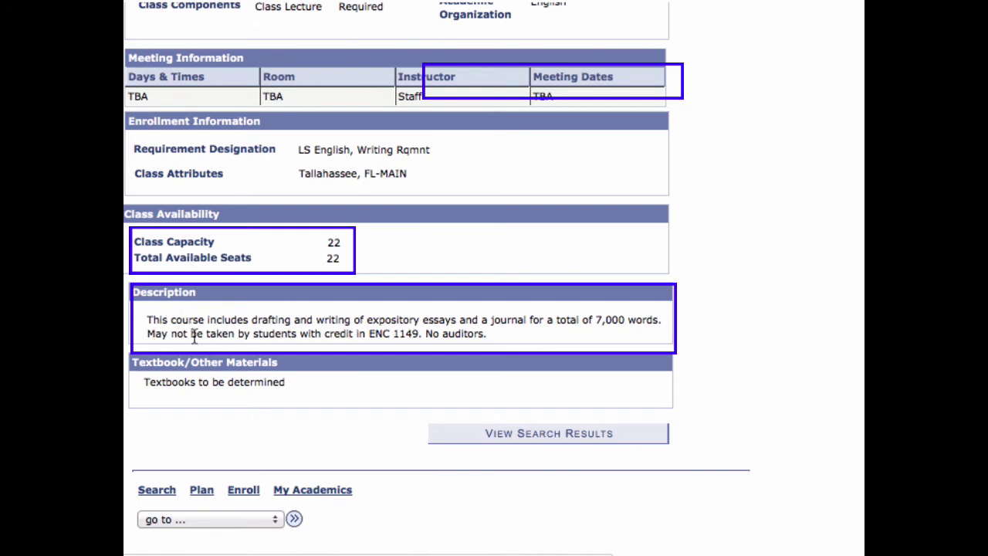
{"action": "scroll", "coordinate": [441, 351], "scroll_direction": "up", "scroll_amount": 5}
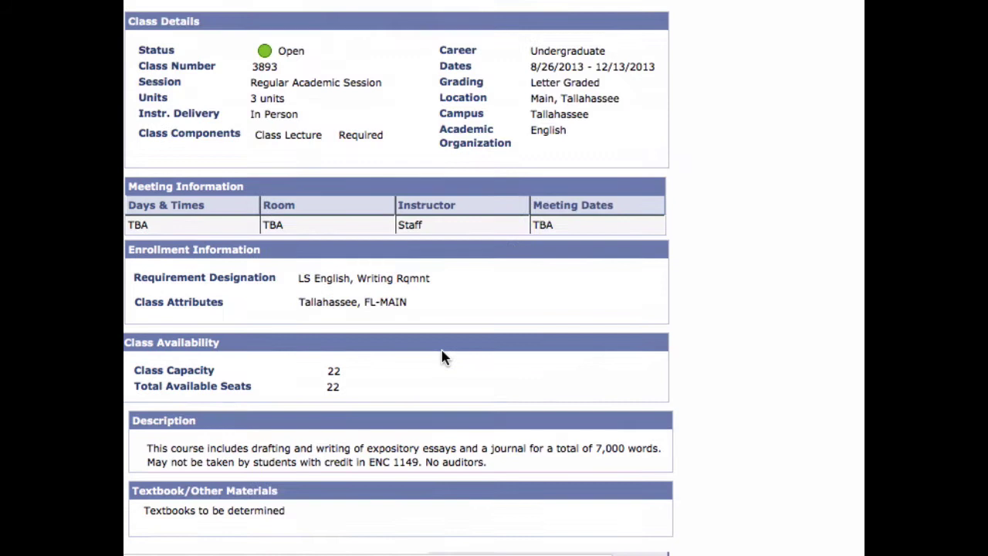
{"action": "scroll", "coordinate": [442, 355], "scroll_direction": "up", "scroll_amount": 1}
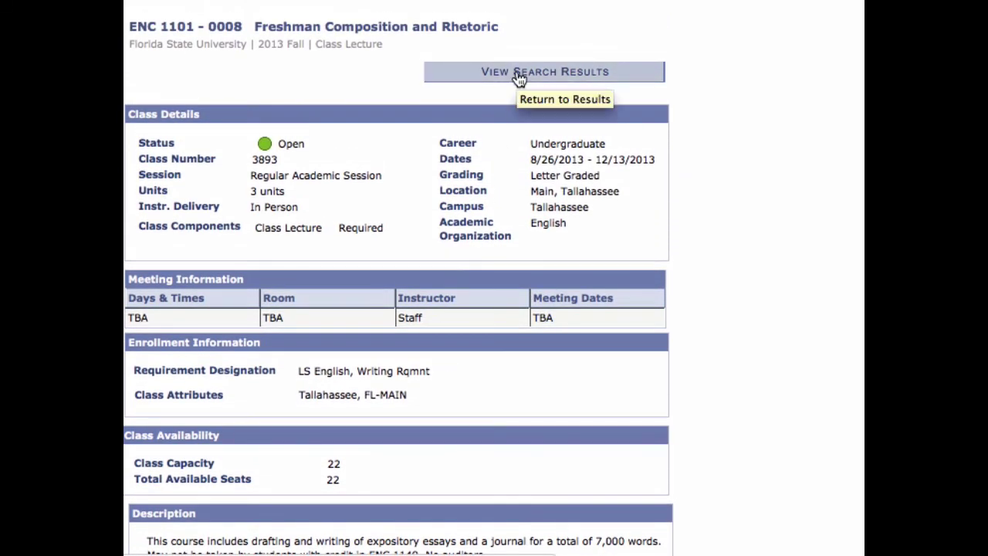
{"action": "left_click", "coordinate": [518, 76]}
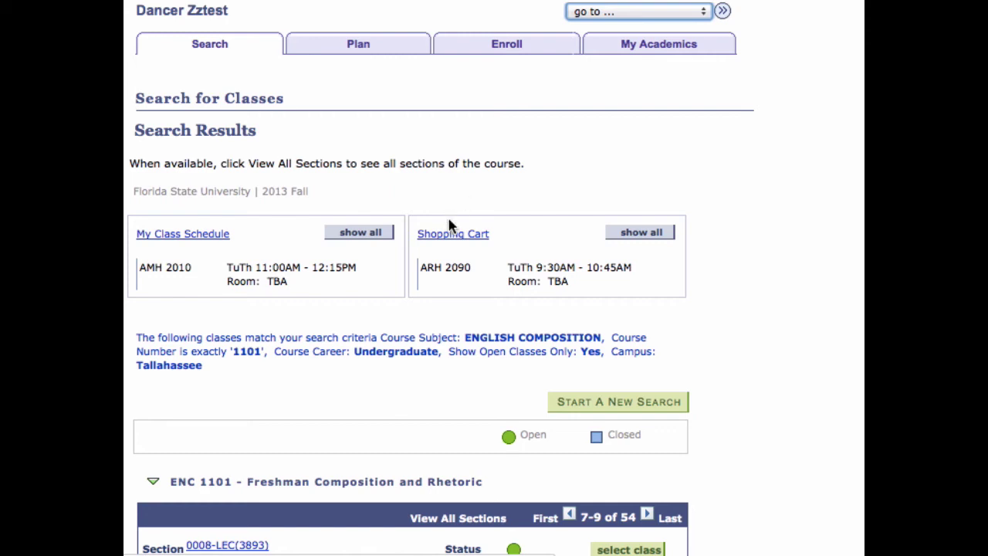
- Add ENC 1101 section 0008 to the enrollment shopping cart, keeping the default enrollment preferences without a permission number
{"action": "scroll", "coordinate": [467, 297], "scroll_direction": "down", "scroll_amount": 5}
{"action": "scroll", "coordinate": [467, 301], "scroll_direction": "down", "scroll_amount": 1}
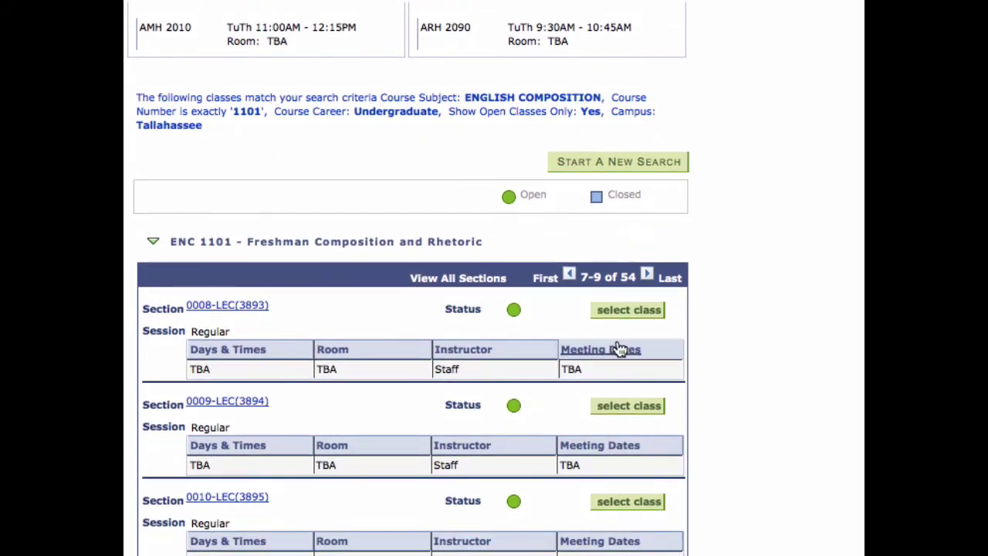
{"action": "left_click", "coordinate": [625, 312]}
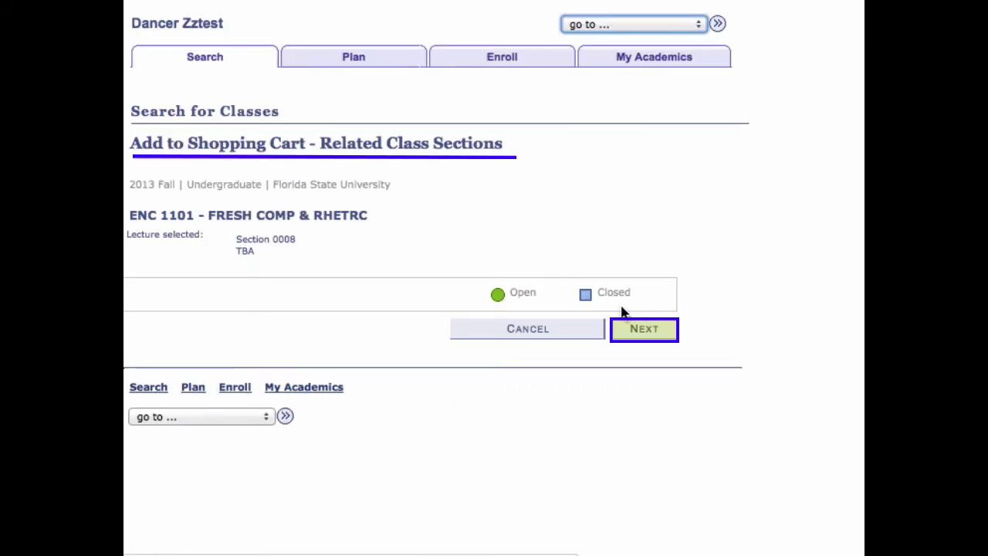
{"action": "left_click", "coordinate": [634, 332]}
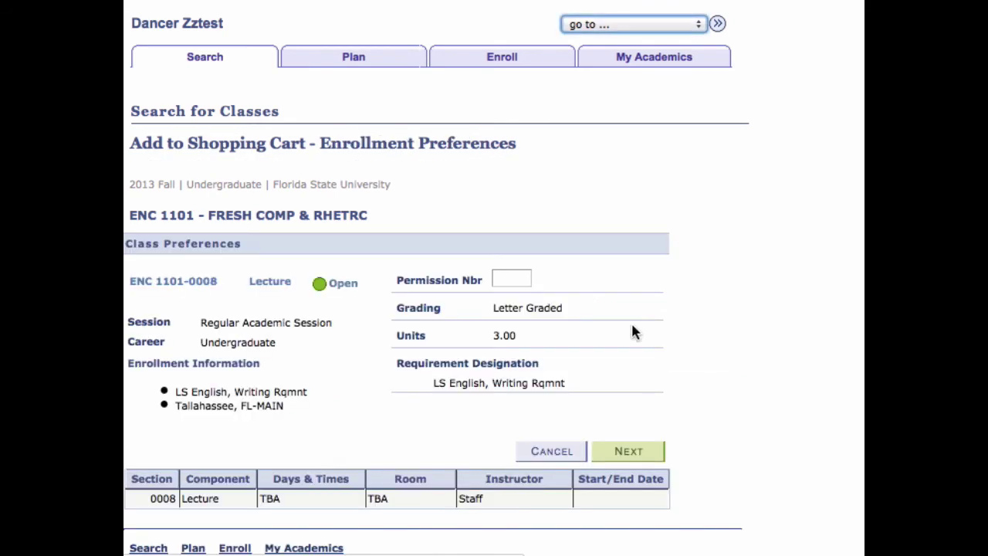
{"action": "scroll", "coordinate": [724, 311], "scroll_direction": "down", "scroll_amount": 2}
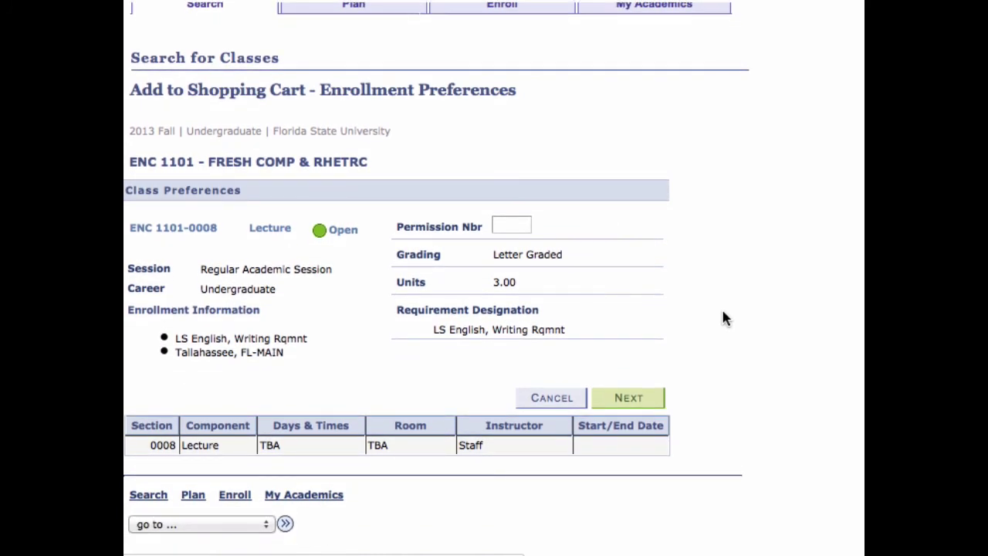
{"action": "left_click", "coordinate": [637, 400]}
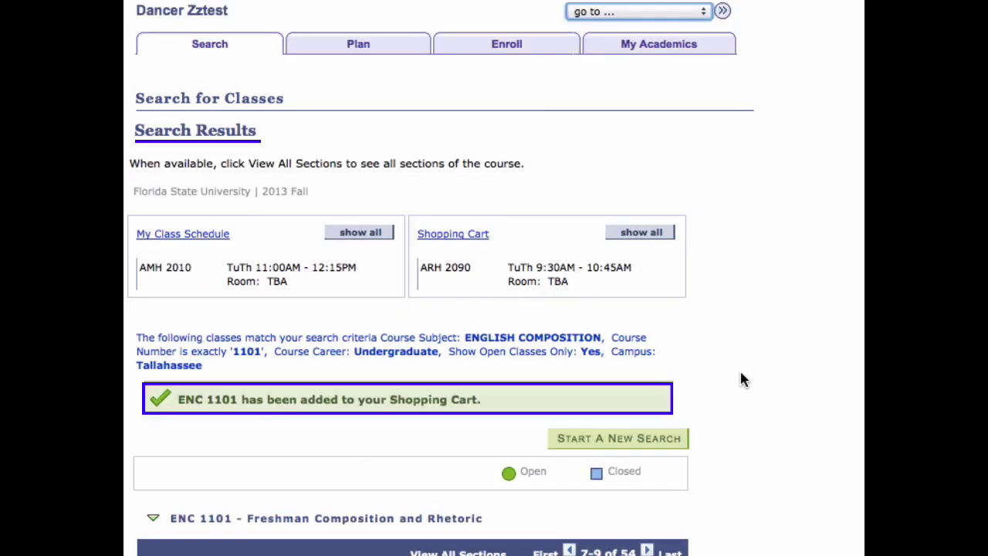
- Start a new class search from the results page
{"action": "left_click", "coordinate": [657, 439]}
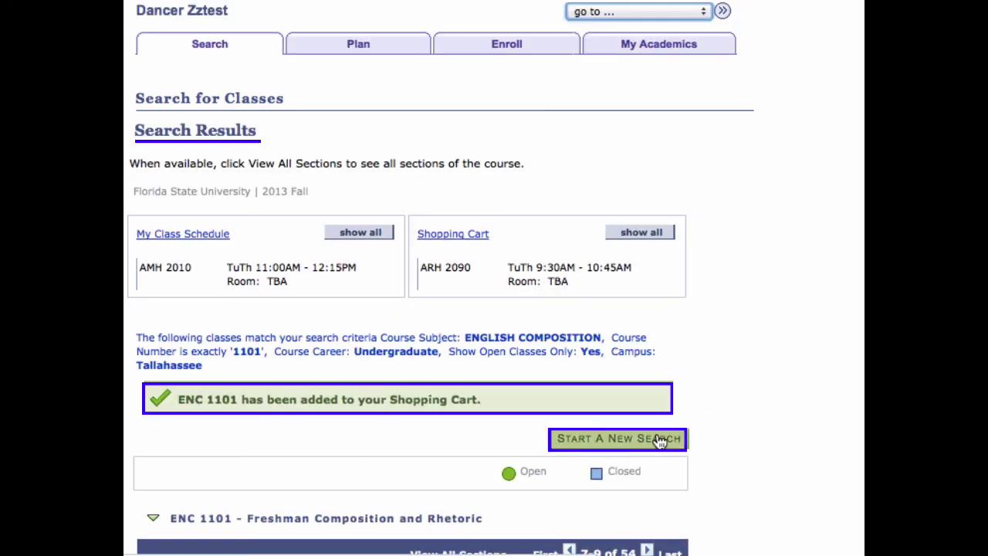